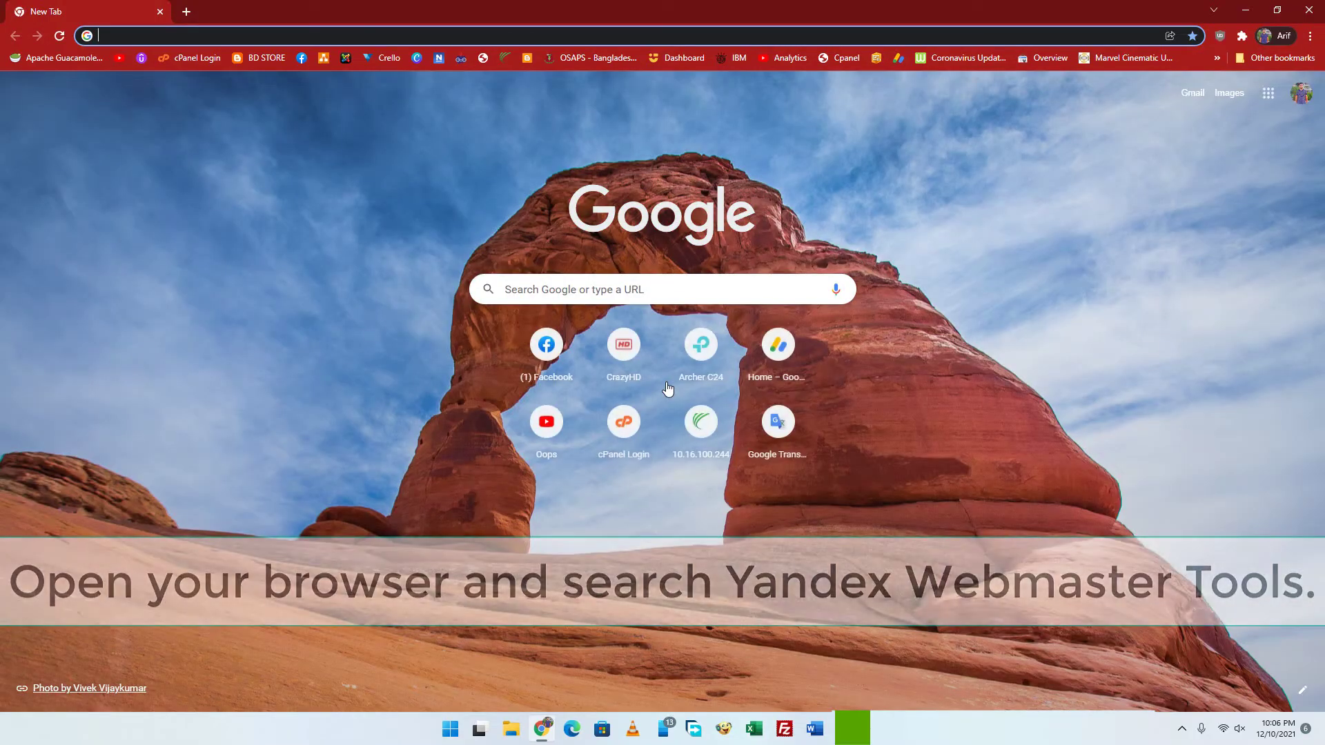
Search Google for 'yandex webmaster tools' from the new tab.
{"action": "left_click", "coordinate": [577, 288]}
{"action": "type", "text": "yandex web"}
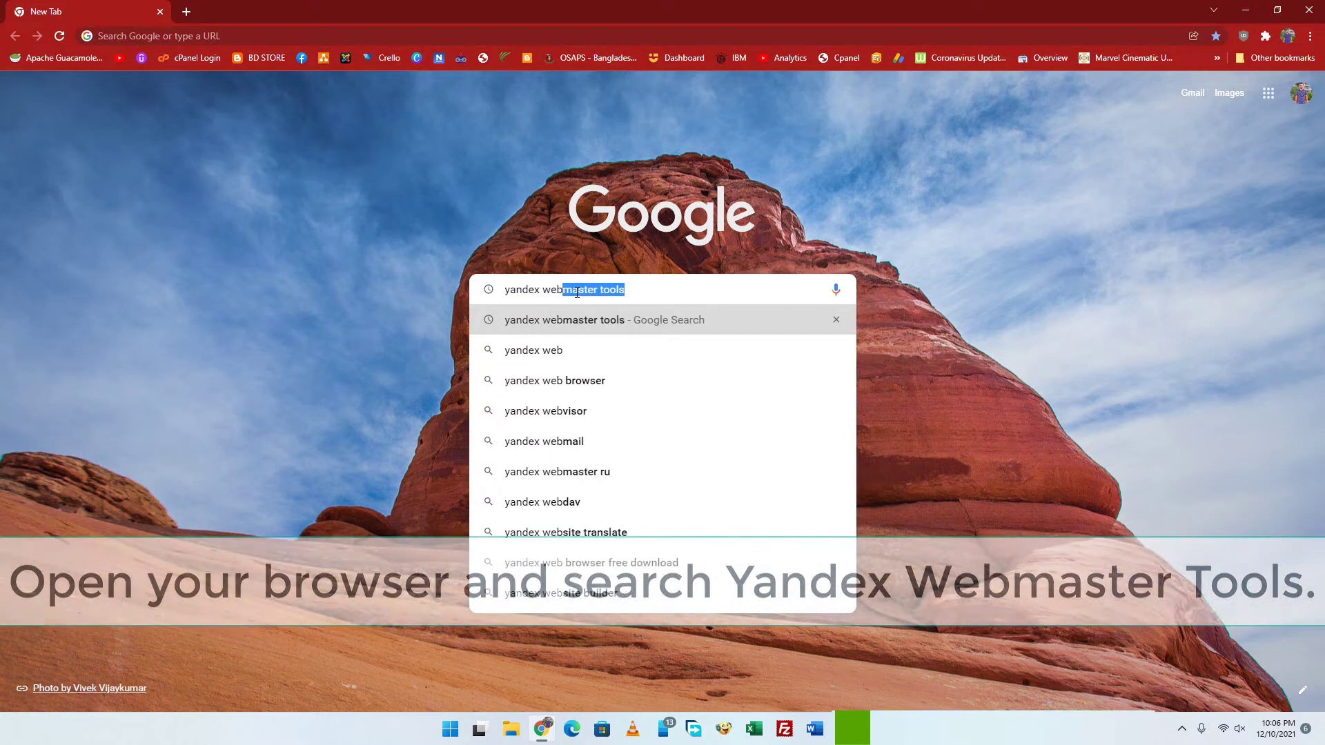
{"action": "type", "text": "master tools"}
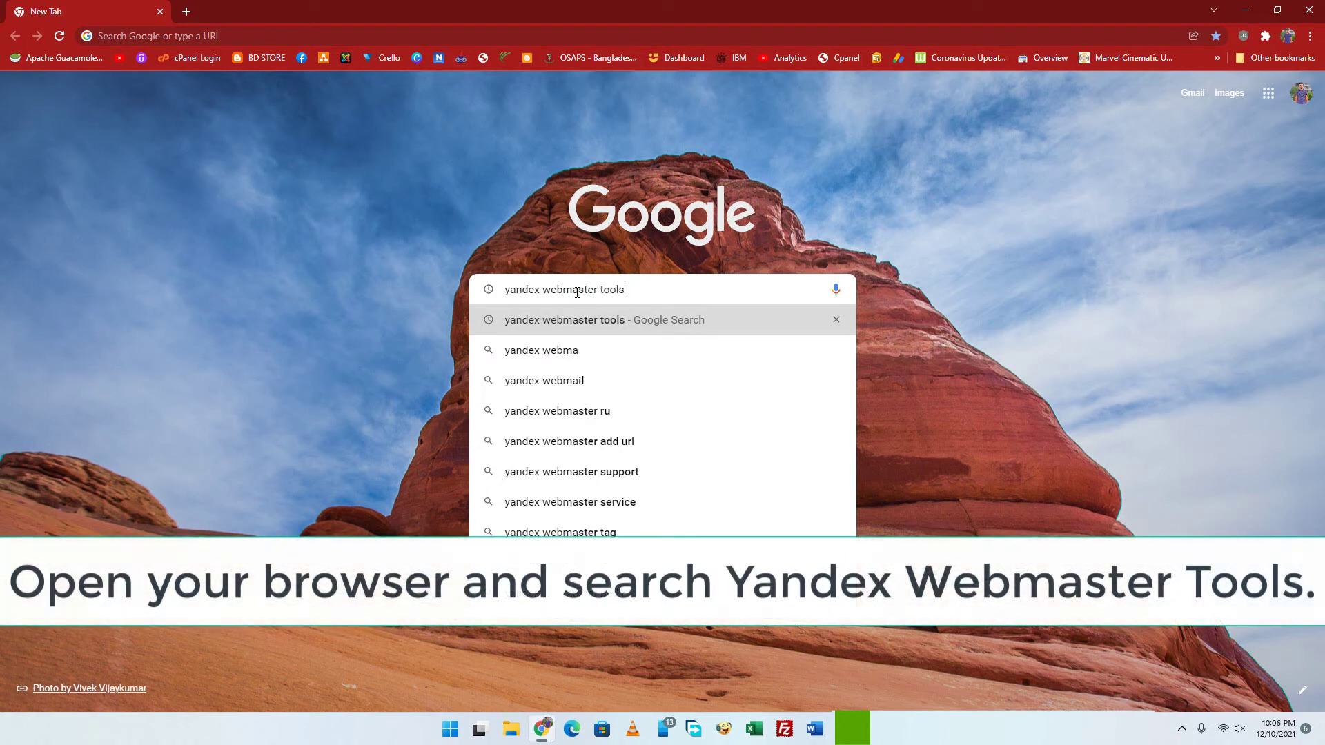
{"action": "key", "text": "Return"}
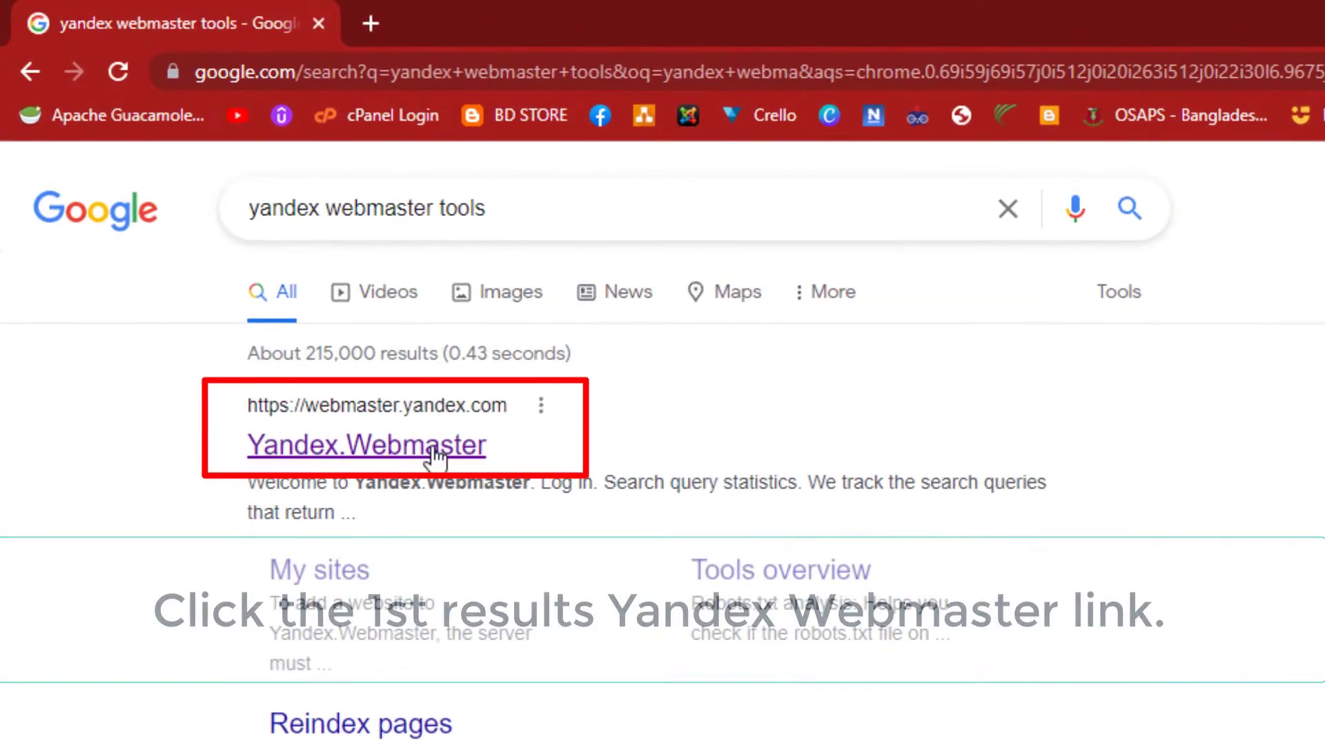
Open the Yandex.Webmaster result, log in to the Yandex account, and enter from the welcome page.
{"action": "left_click", "coordinate": [378, 452]}
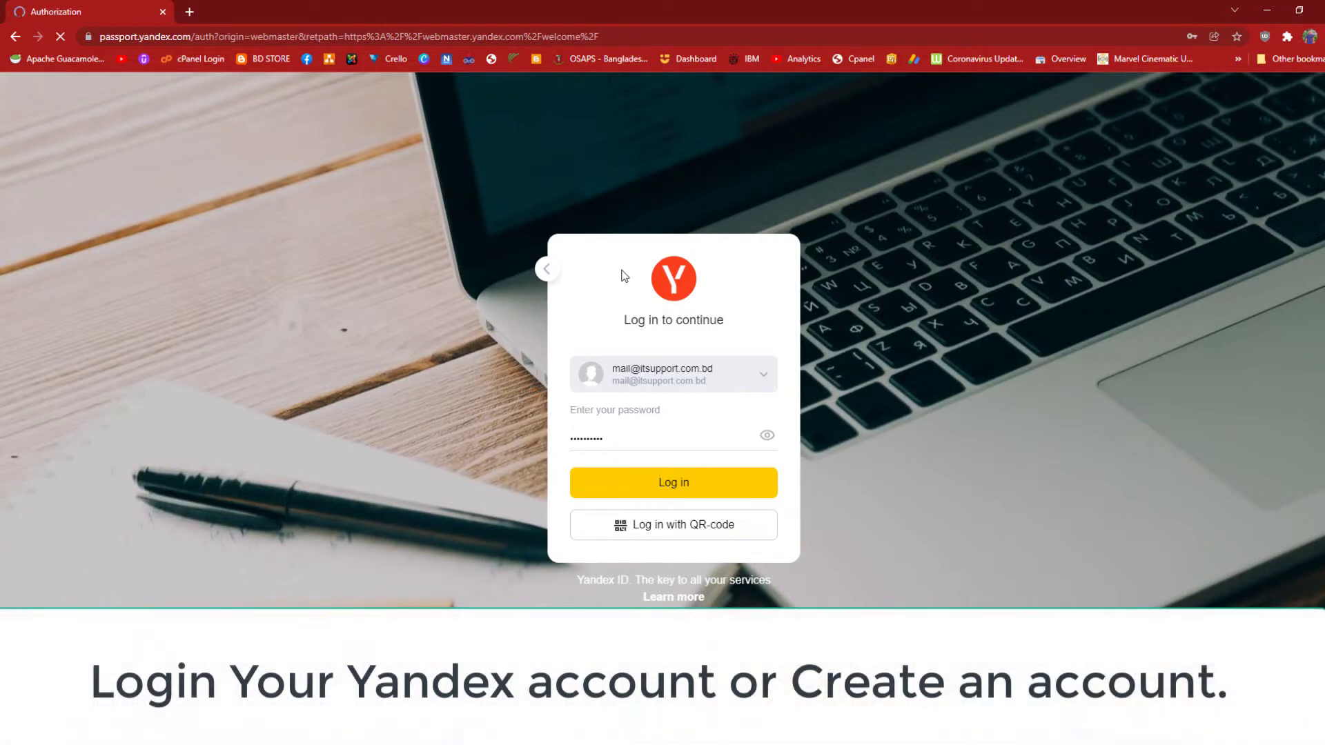
{"action": "left_click", "coordinate": [682, 497]}
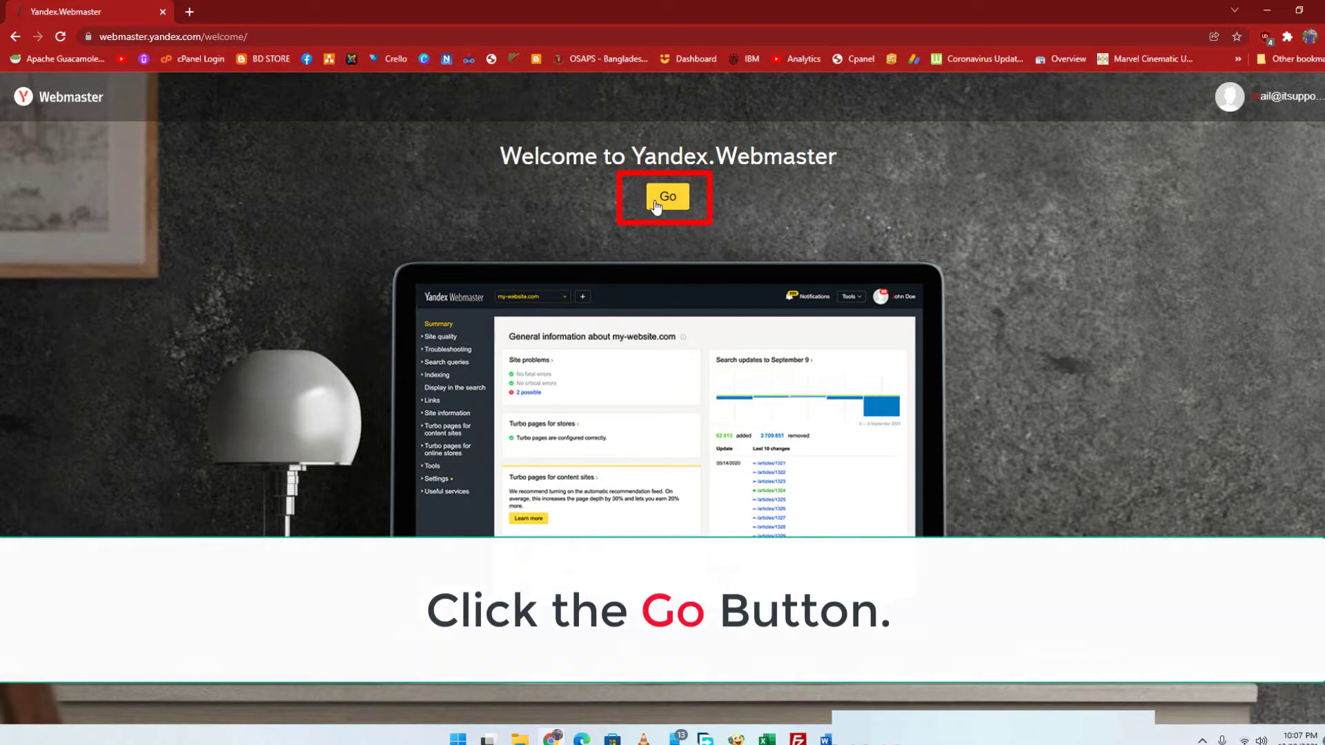
{"action": "left_click", "coordinate": [655, 200]}
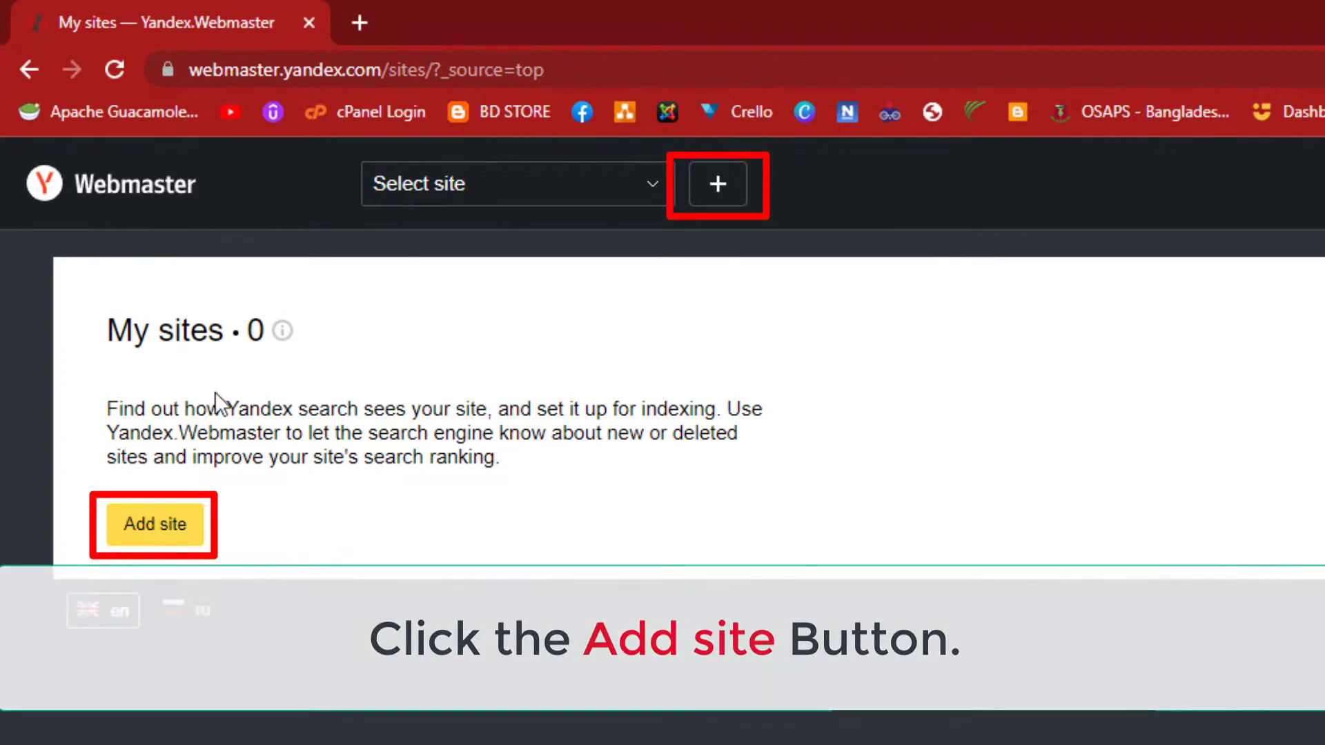
{"action": "left_click", "coordinate": [160, 525]}
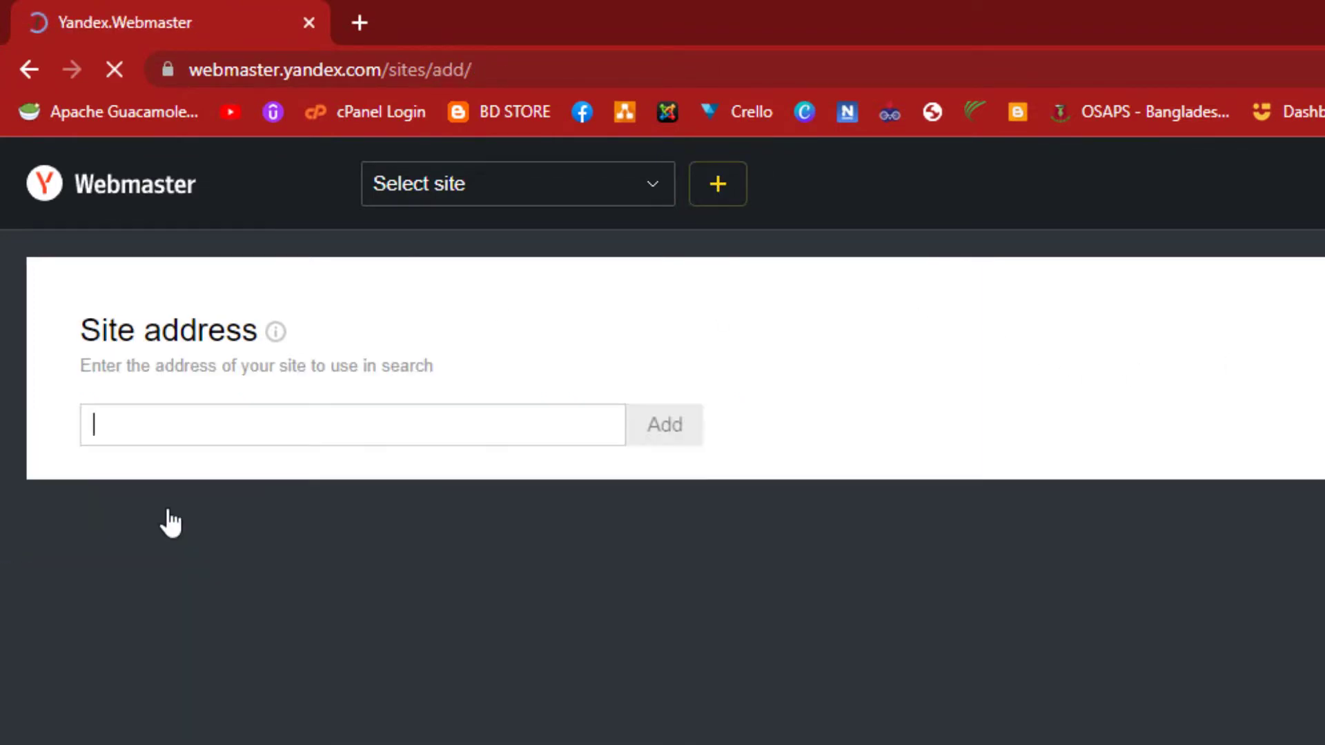
{"action": "left_click", "coordinate": [197, 434]}
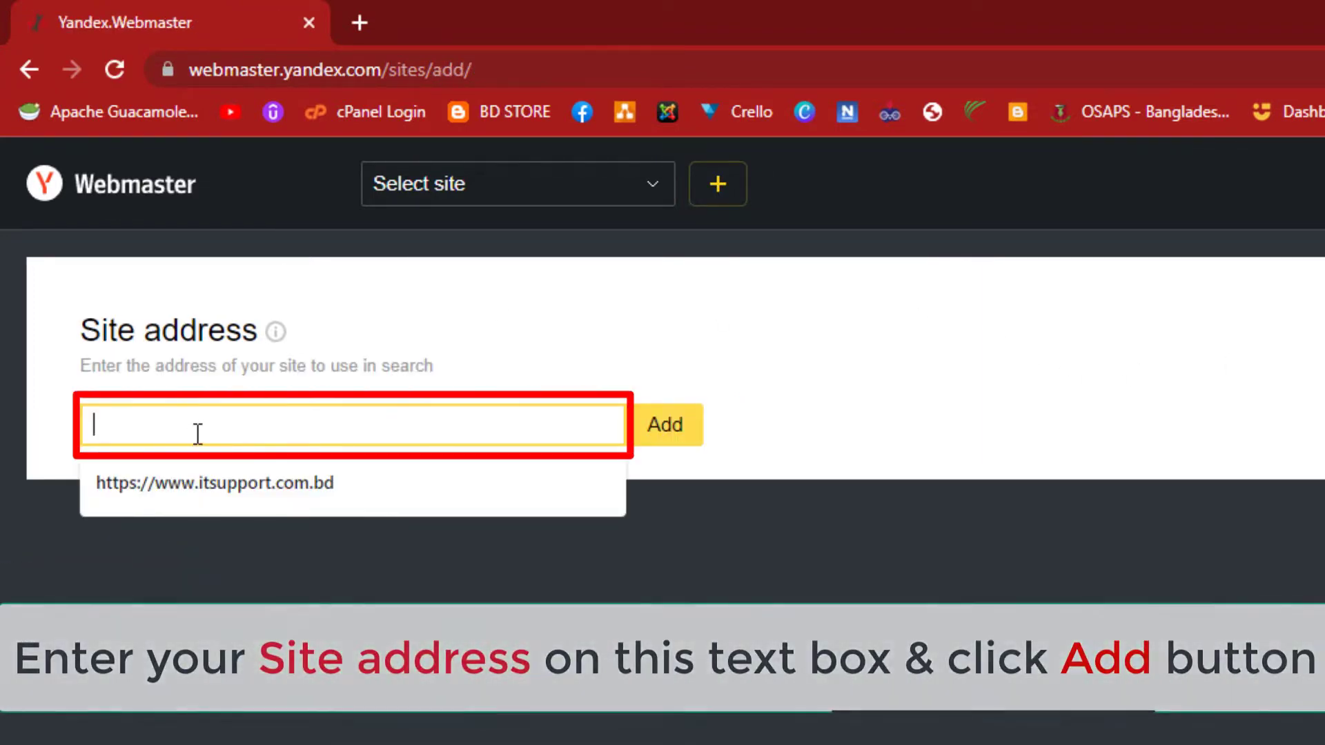
{"action": "left_click", "coordinate": [216, 483]}
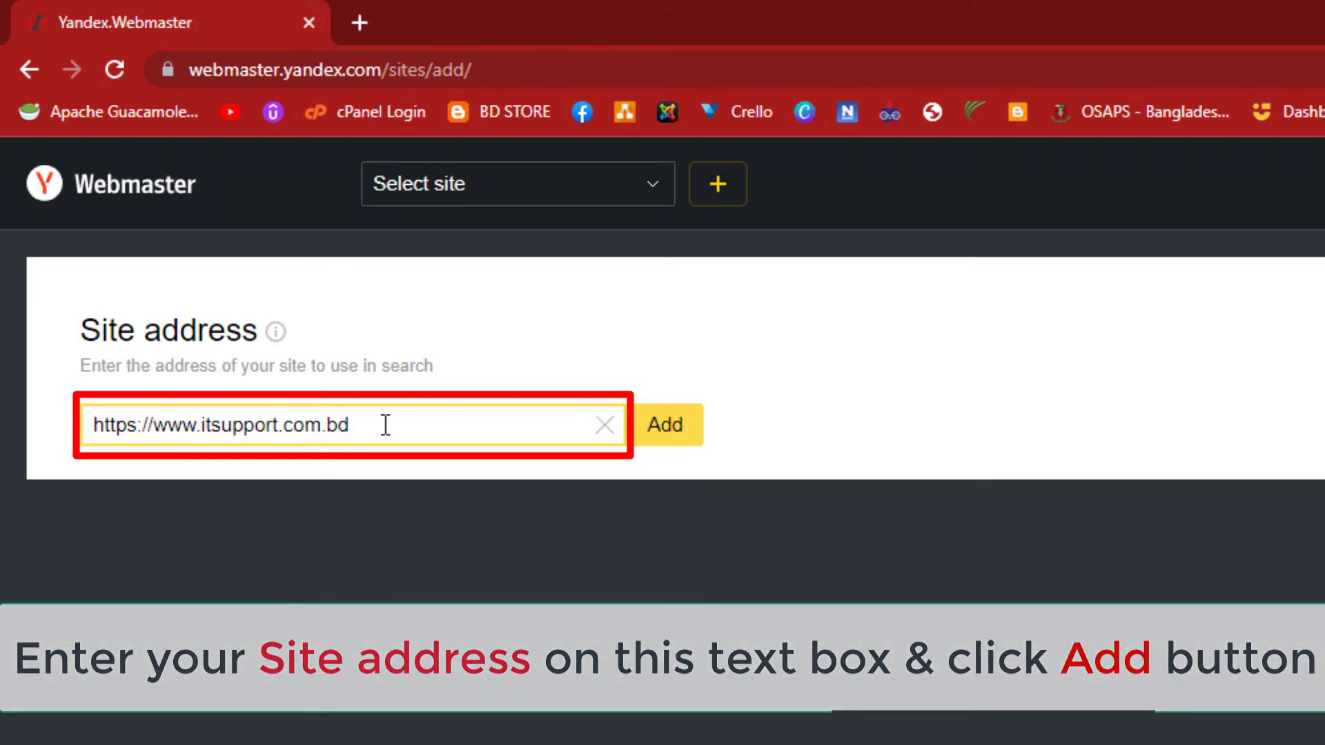
{"action": "left_click", "coordinate": [679, 428]}
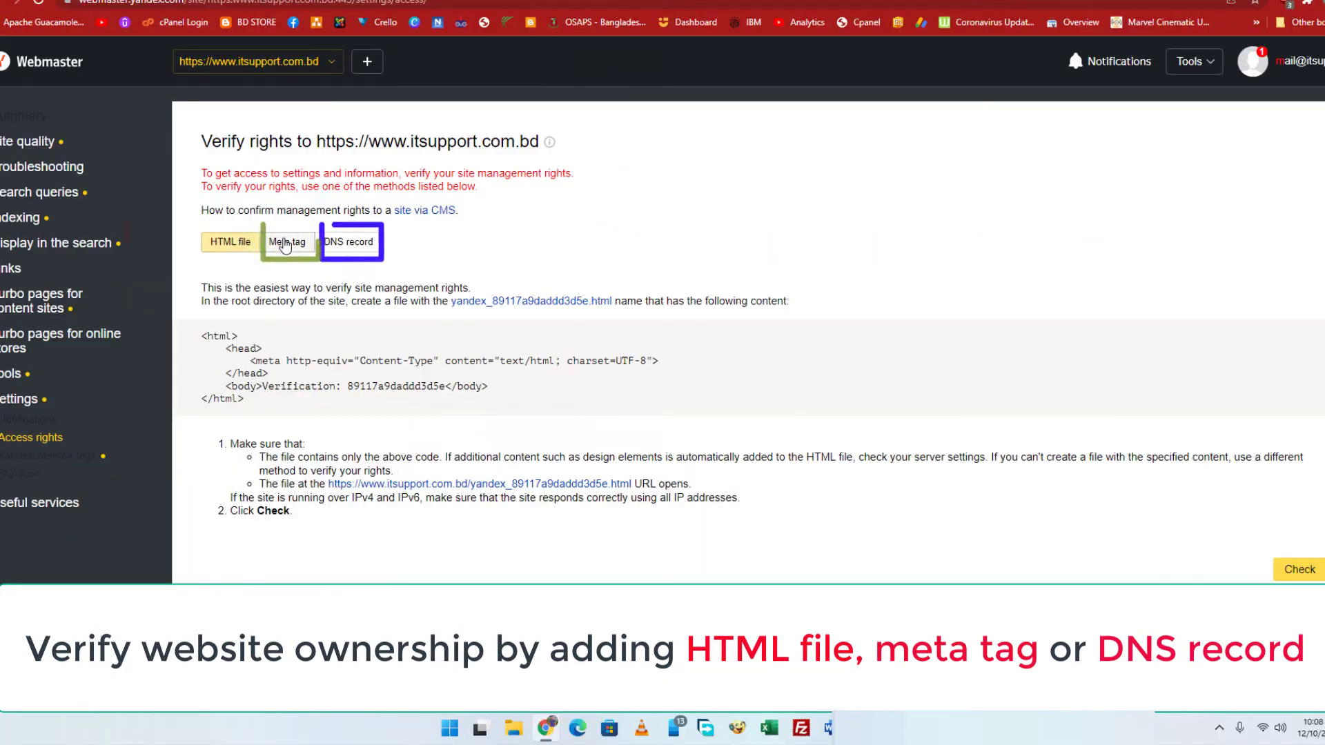
Check the Meta tag and DNS methods, download yandex_89117a9daddd3d5e.html, then log in to cPanel.
{"action": "left_click", "coordinate": [637, 450]}
{"action": "left_click", "coordinate": [344, 246]}
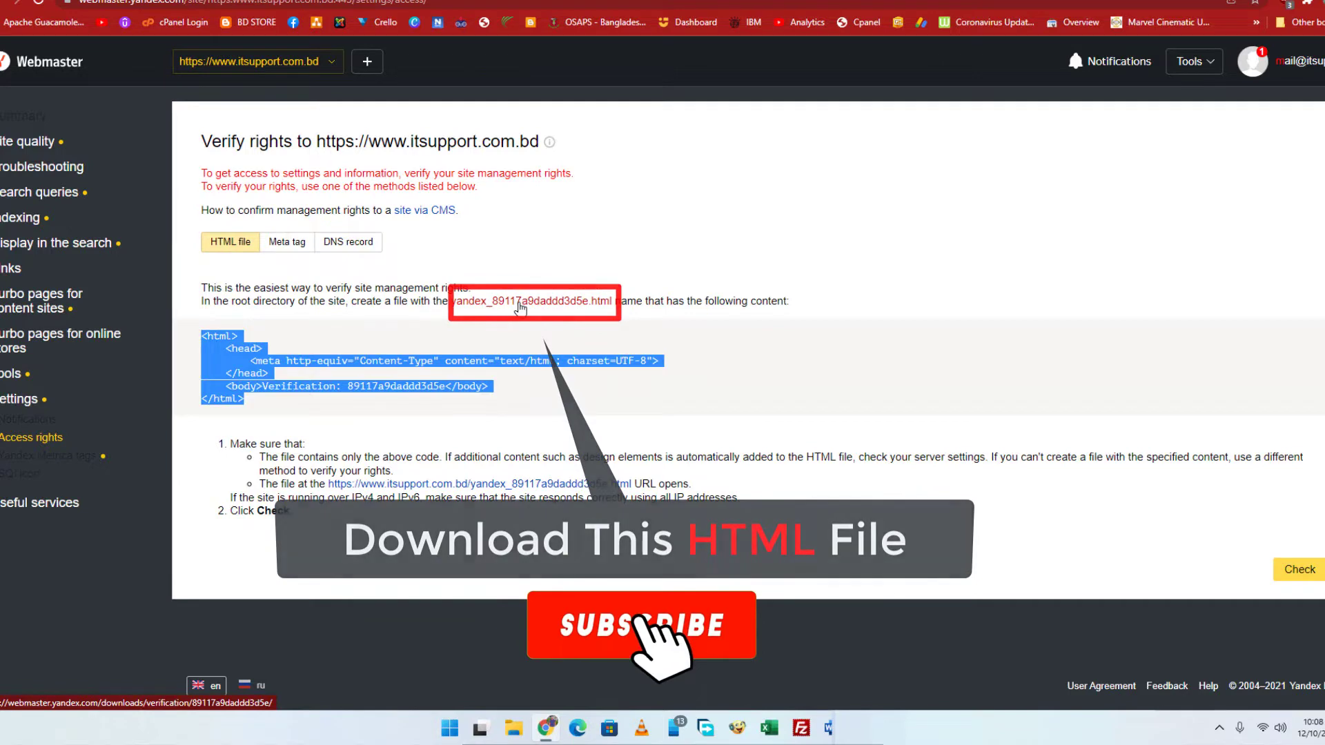
{"action": "left_click", "coordinate": [562, 315]}
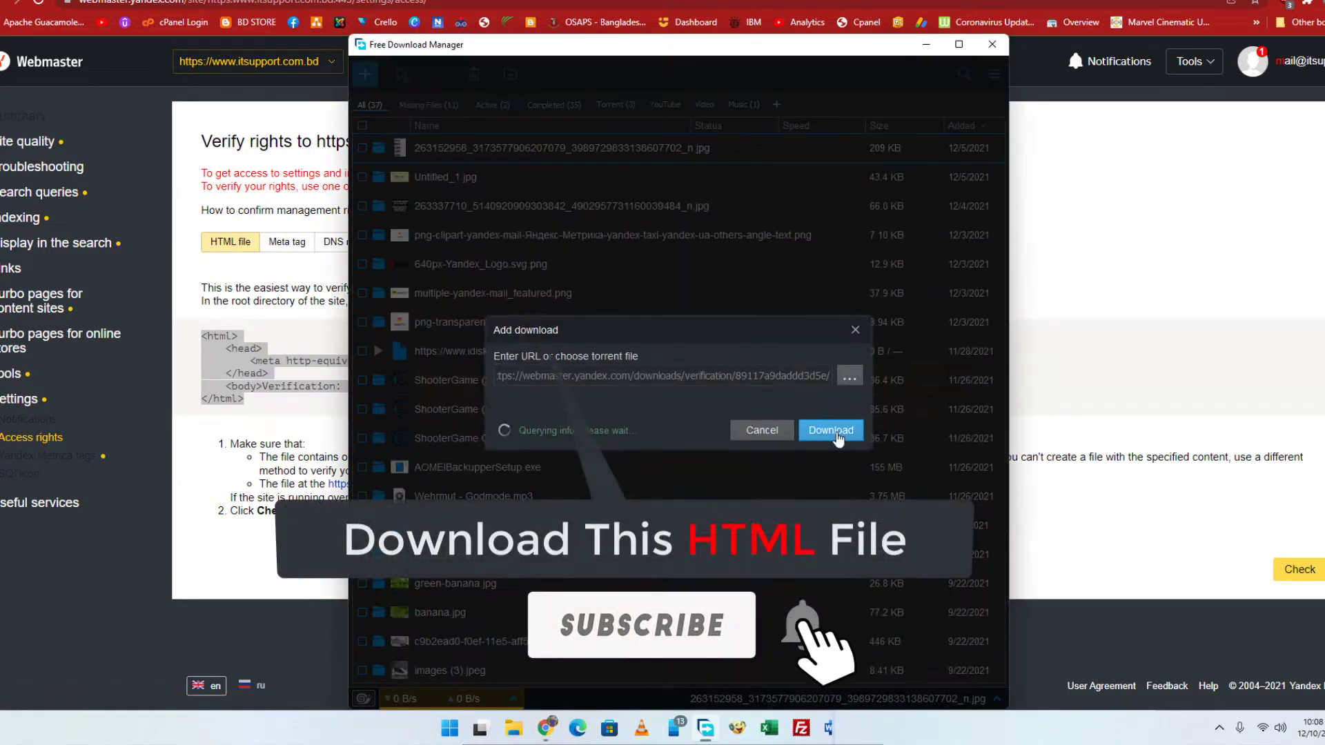
{"action": "left_click", "coordinate": [835, 430]}
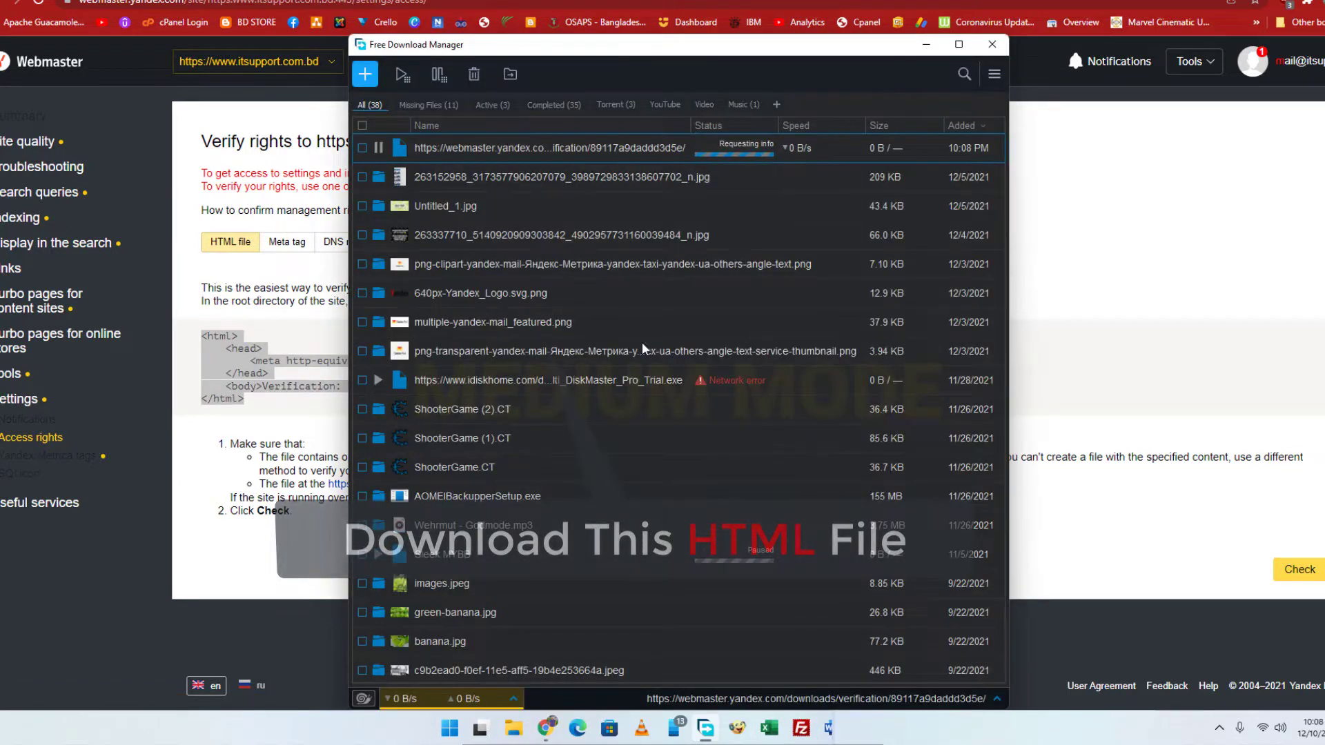
{"action": "left_click", "coordinate": [379, 148]}
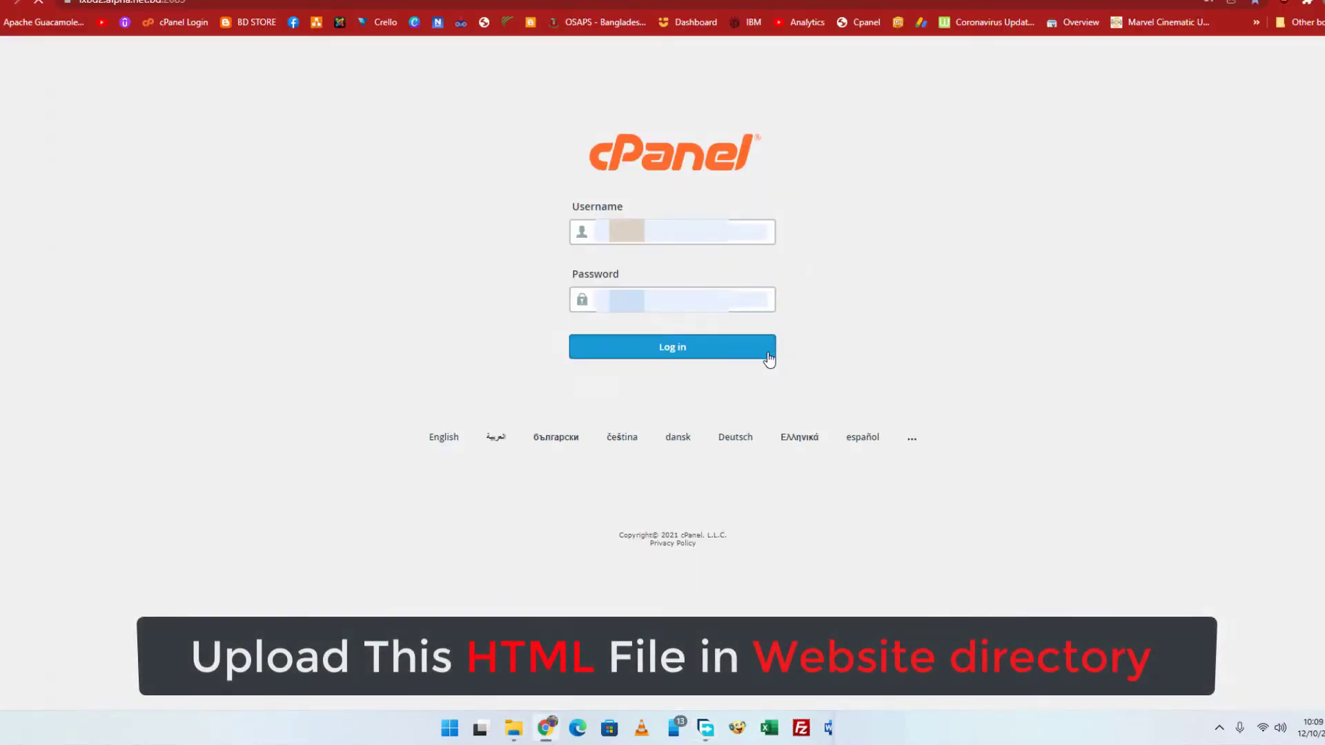
{"action": "left_click", "coordinate": [739, 350]}
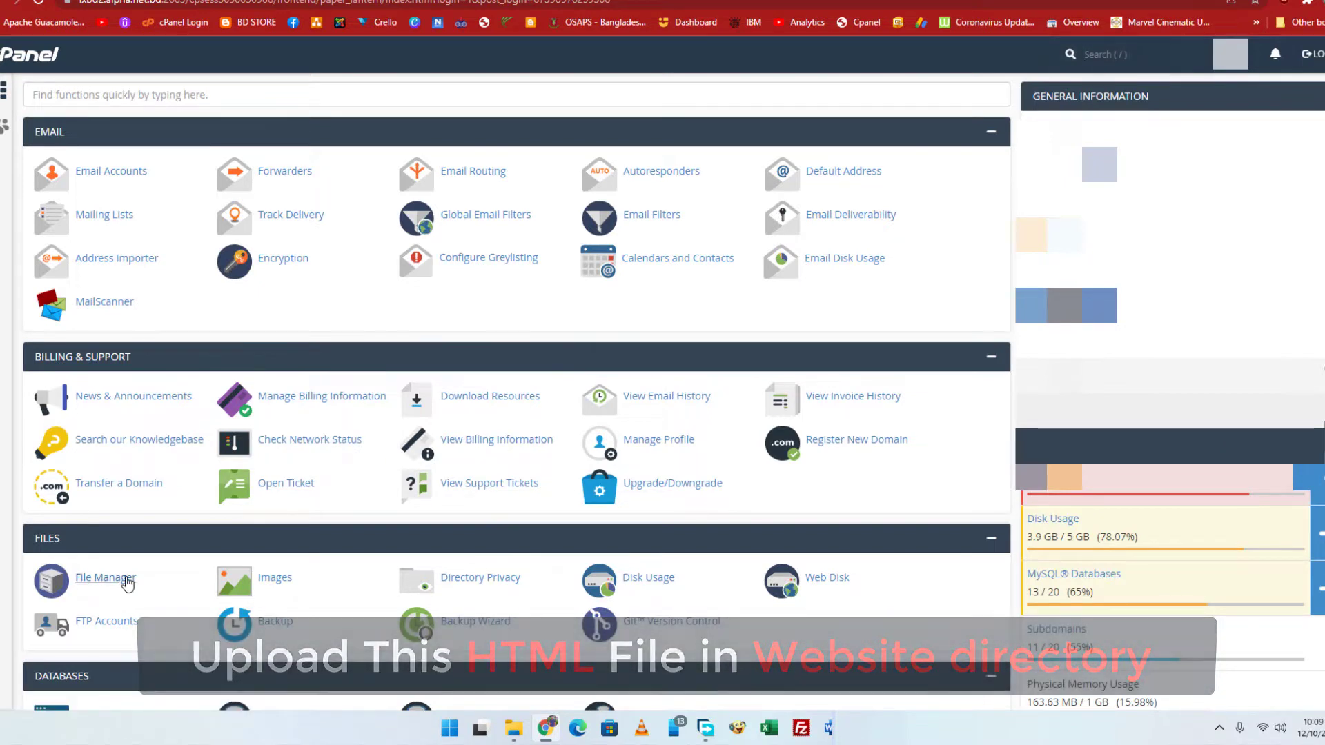
Upload yandex_89117a9daddd3d5e.html from the Desktop into public_html via File Manager.
{"action": "left_click", "coordinate": [103, 577]}
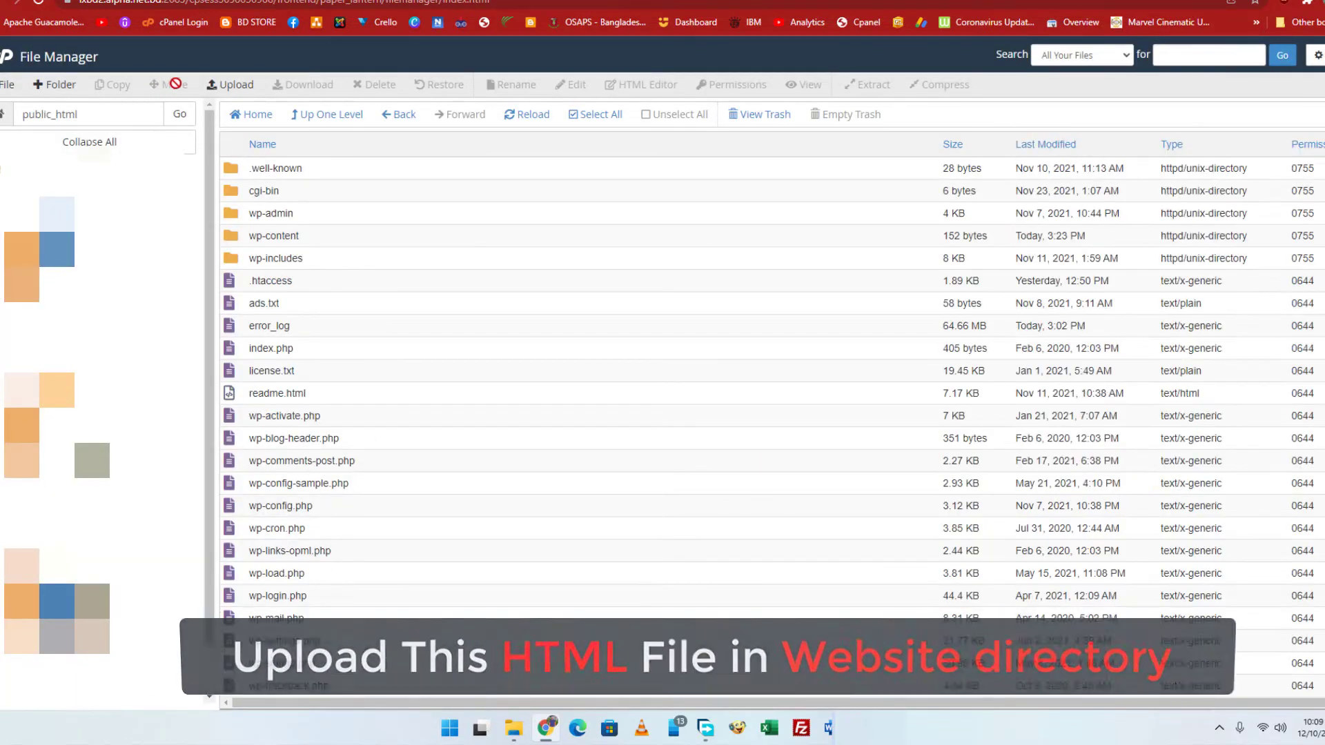
{"action": "left_click", "coordinate": [232, 85]}
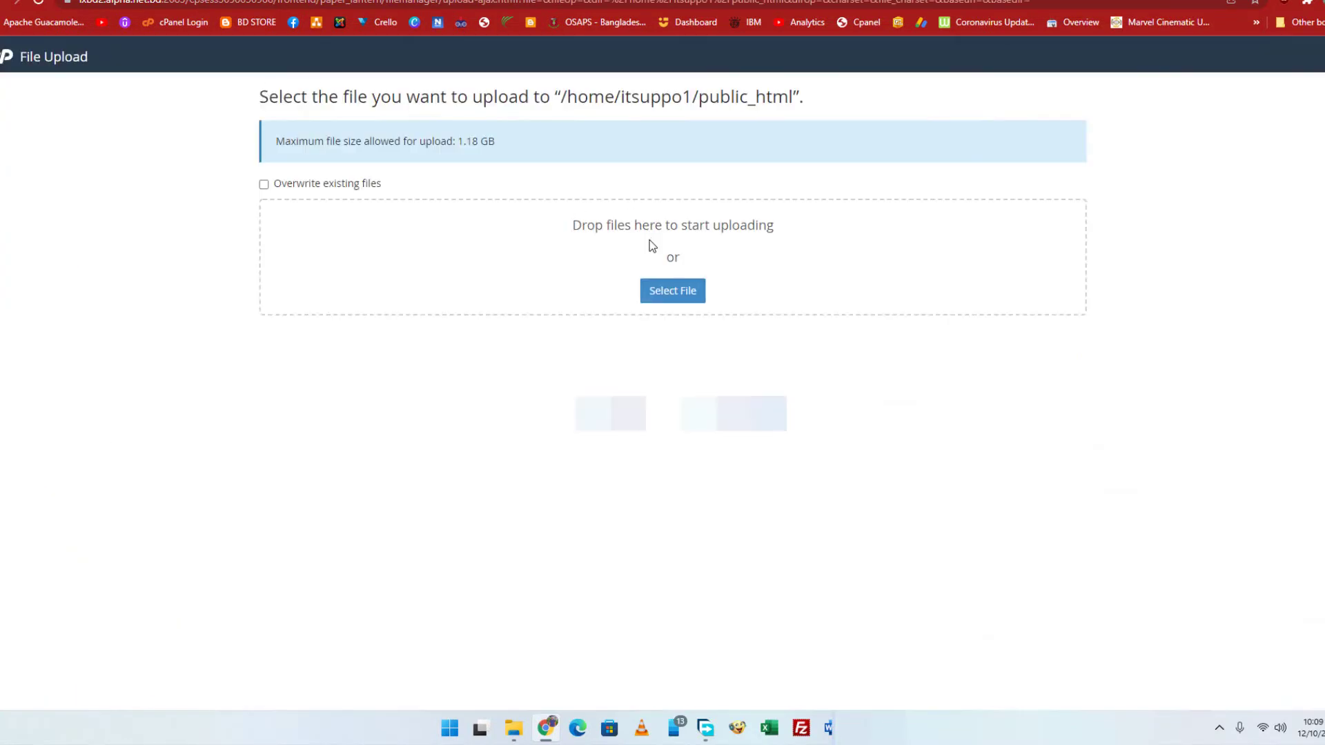
{"action": "left_click", "coordinate": [673, 290]}
{"action": "double_click", "coordinate": [176, 109]}
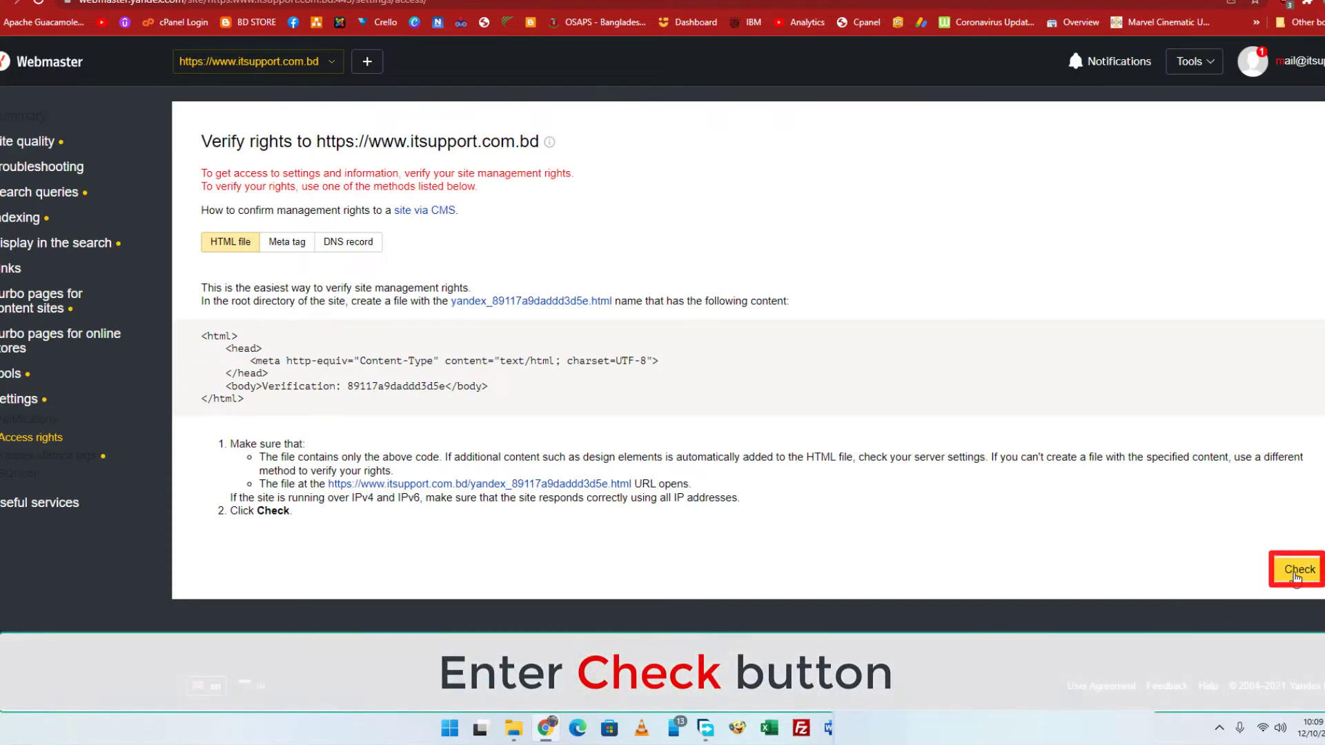
Pass the ownership check, then tick competitor comparison, technical problems and SEO in the survey.
{"action": "left_click", "coordinate": [1295, 575]}
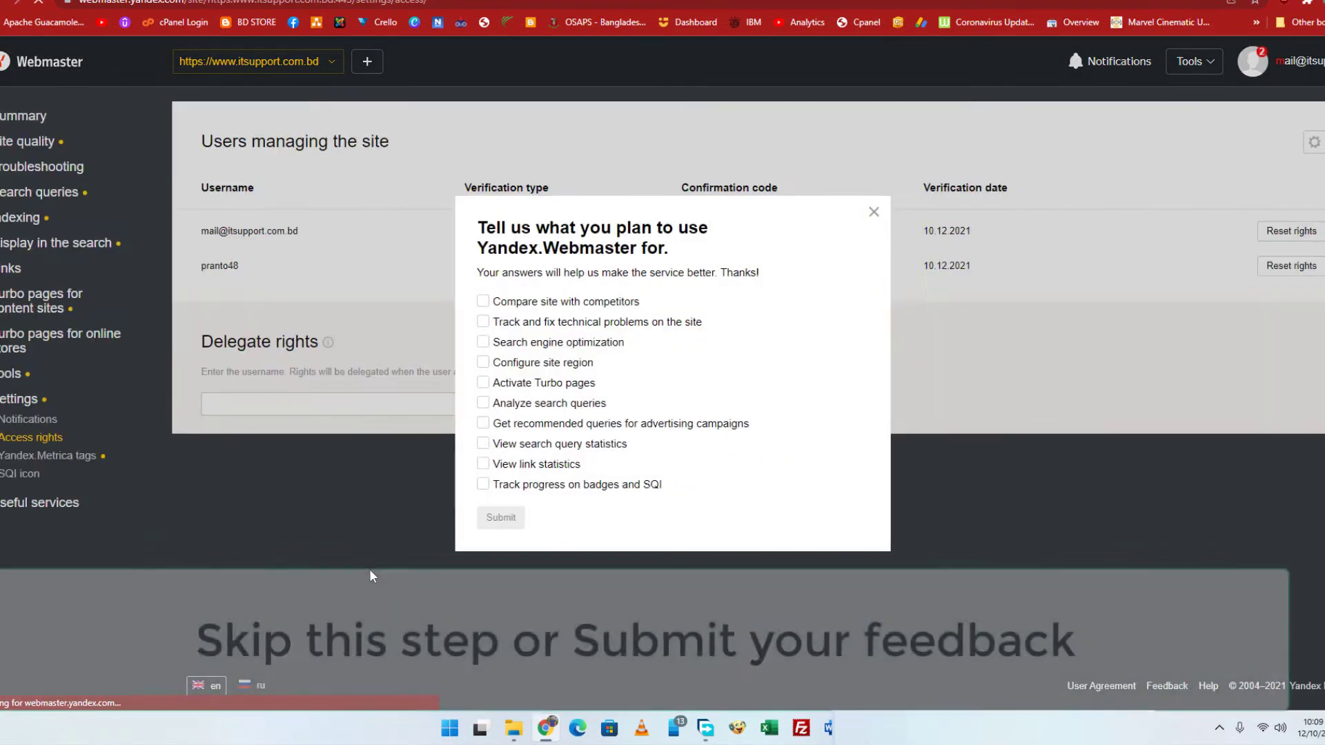
{"action": "left_click", "coordinate": [483, 301]}
{"action": "left_click", "coordinate": [483, 322]}
{"action": "left_click", "coordinate": [483, 342]}
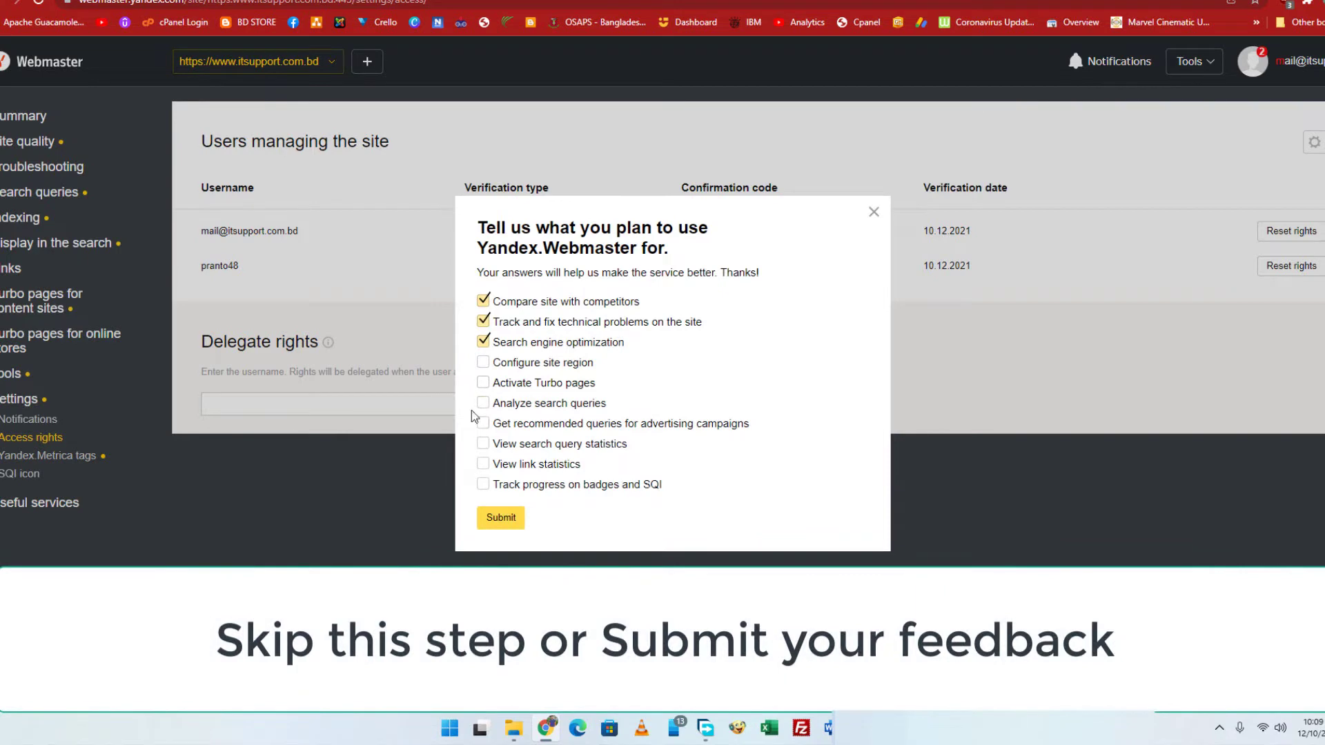
Tick site region, Turbo pages, search query analysis, query statistics and link statistics.
{"action": "left_click", "coordinate": [484, 402]}
{"action": "left_click", "coordinate": [484, 363]}
{"action": "left_click", "coordinate": [483, 382]}
{"action": "left_click", "coordinate": [483, 443]}
{"action": "left_click", "coordinate": [484, 463]}
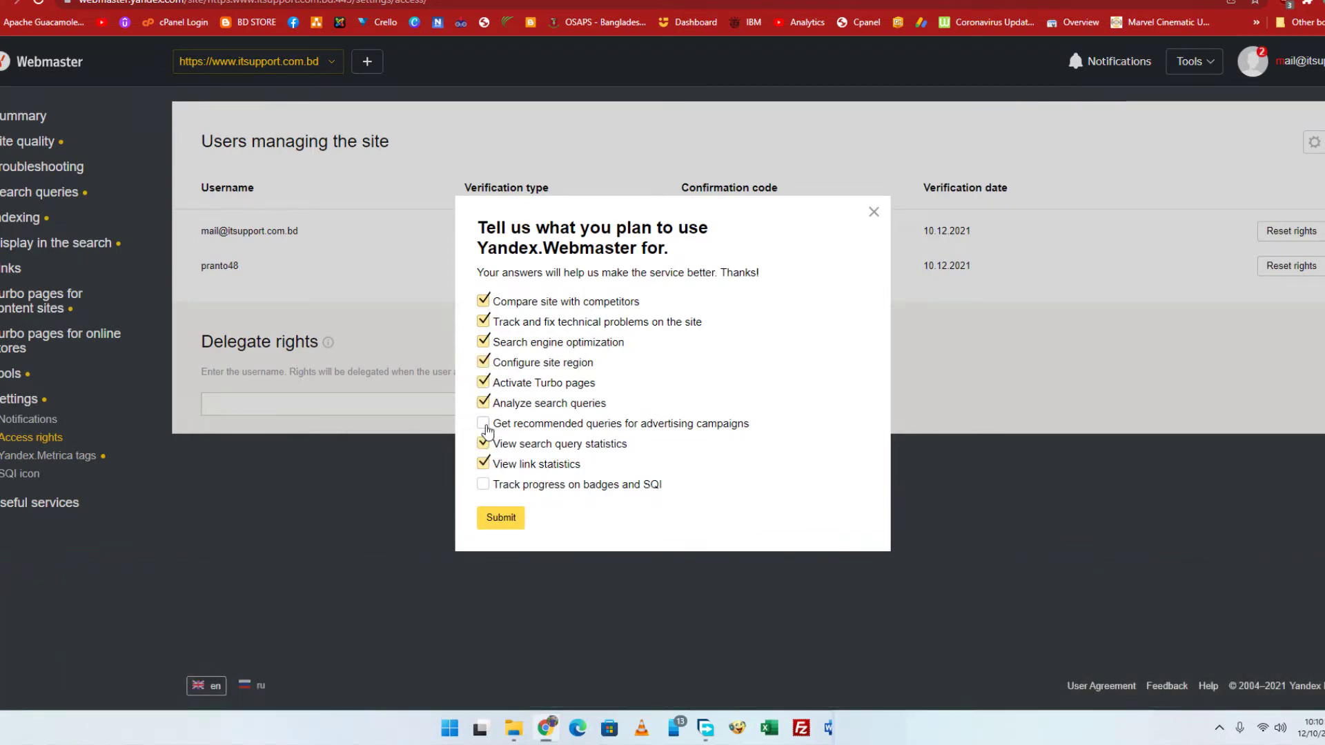
Submit the survey and expand the Search queries and Indexing sidebar sections.
{"action": "left_click", "coordinate": [497, 517]}
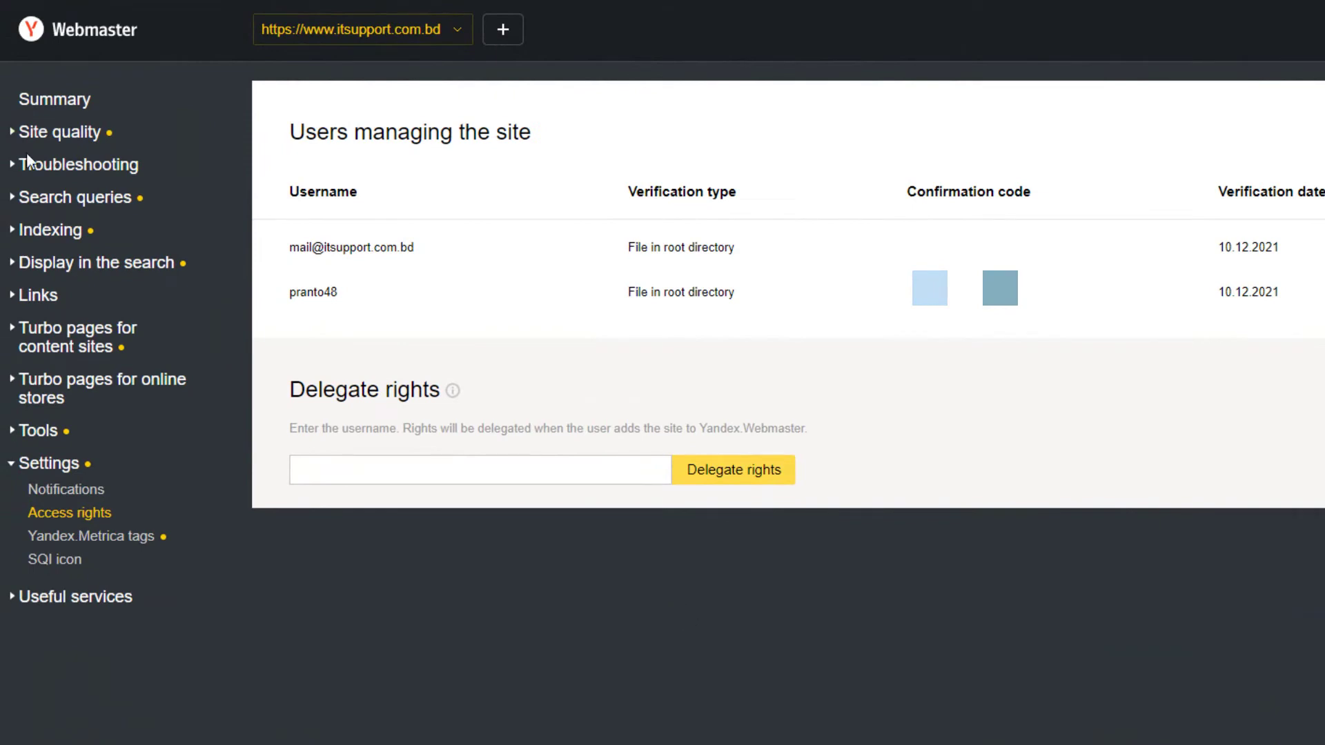
{"action": "left_click", "coordinate": [21, 201]}
{"action": "left_click", "coordinate": [21, 352]}
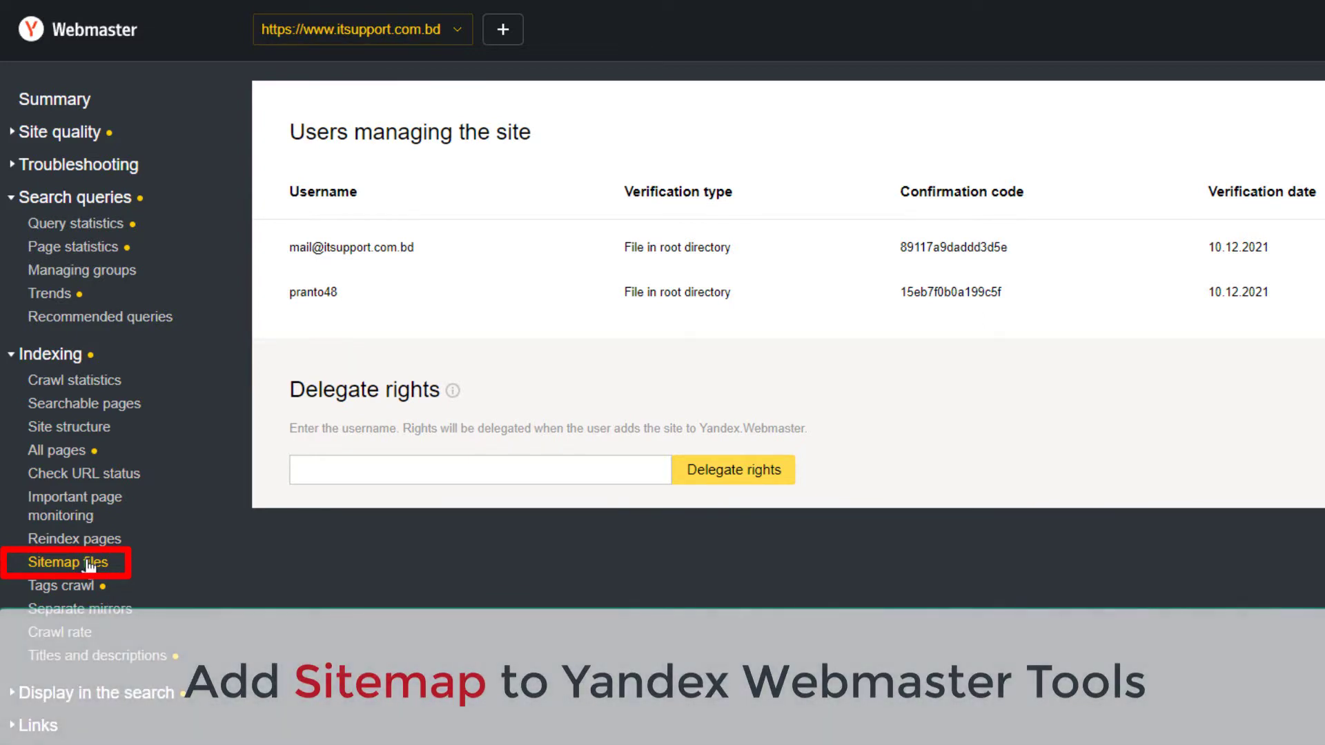
Open the Indexing > Sitemap files page for adding a sitemap.
{"action": "left_click", "coordinate": [88, 564]}
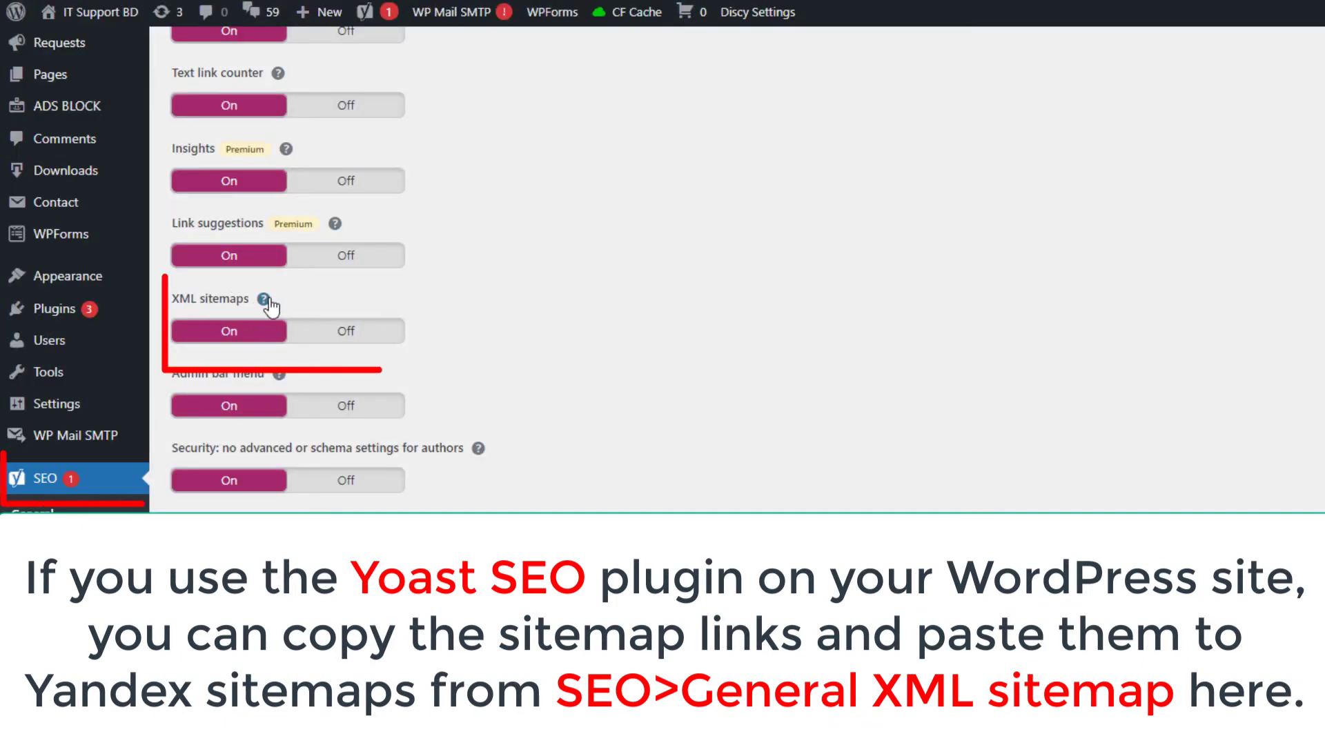
Copy the page-sitemap.xml link from Yoast's XML sitemap index into the Add Sitemap file field.
{"action": "left_click", "coordinate": [263, 299]}
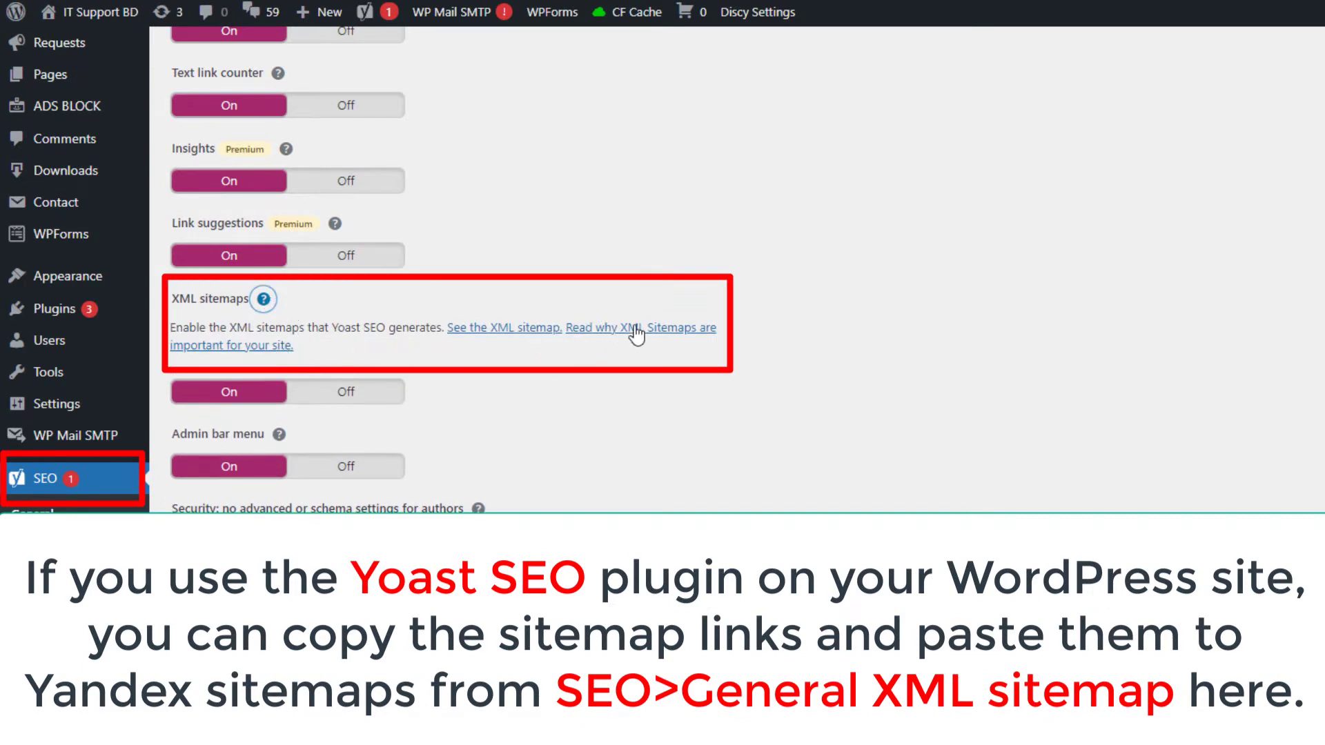
{"action": "left_click", "coordinate": [522, 330]}
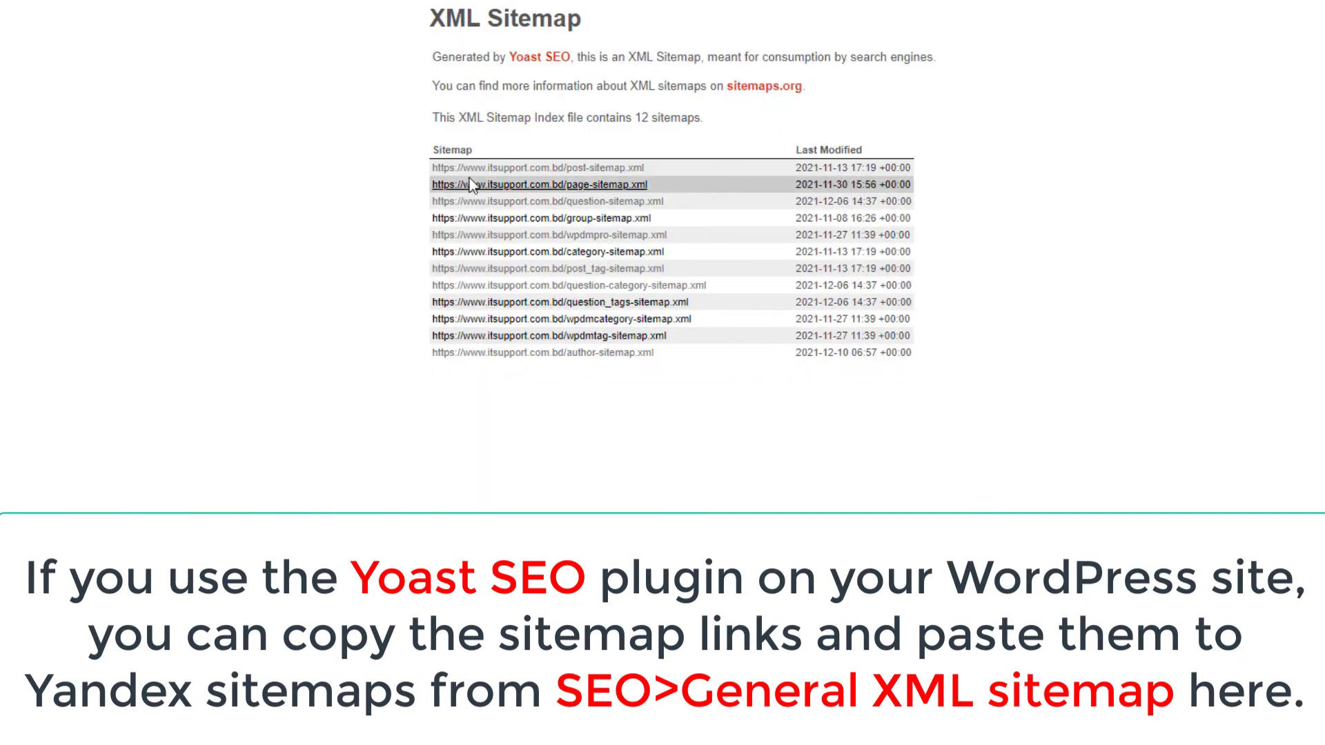
{"action": "right_click", "coordinate": [509, 182]}
{"action": "left_click", "coordinate": [562, 436]}
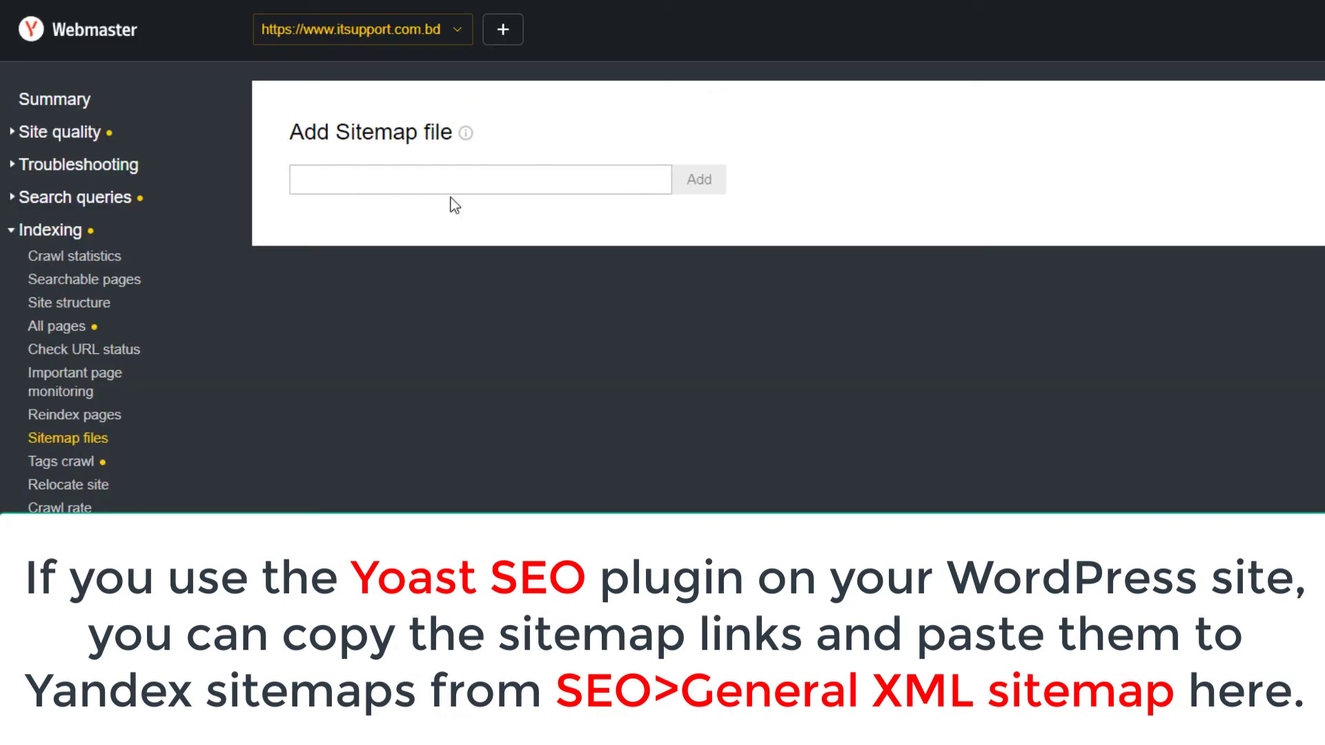
{"action": "left_click", "coordinate": [452, 180]}
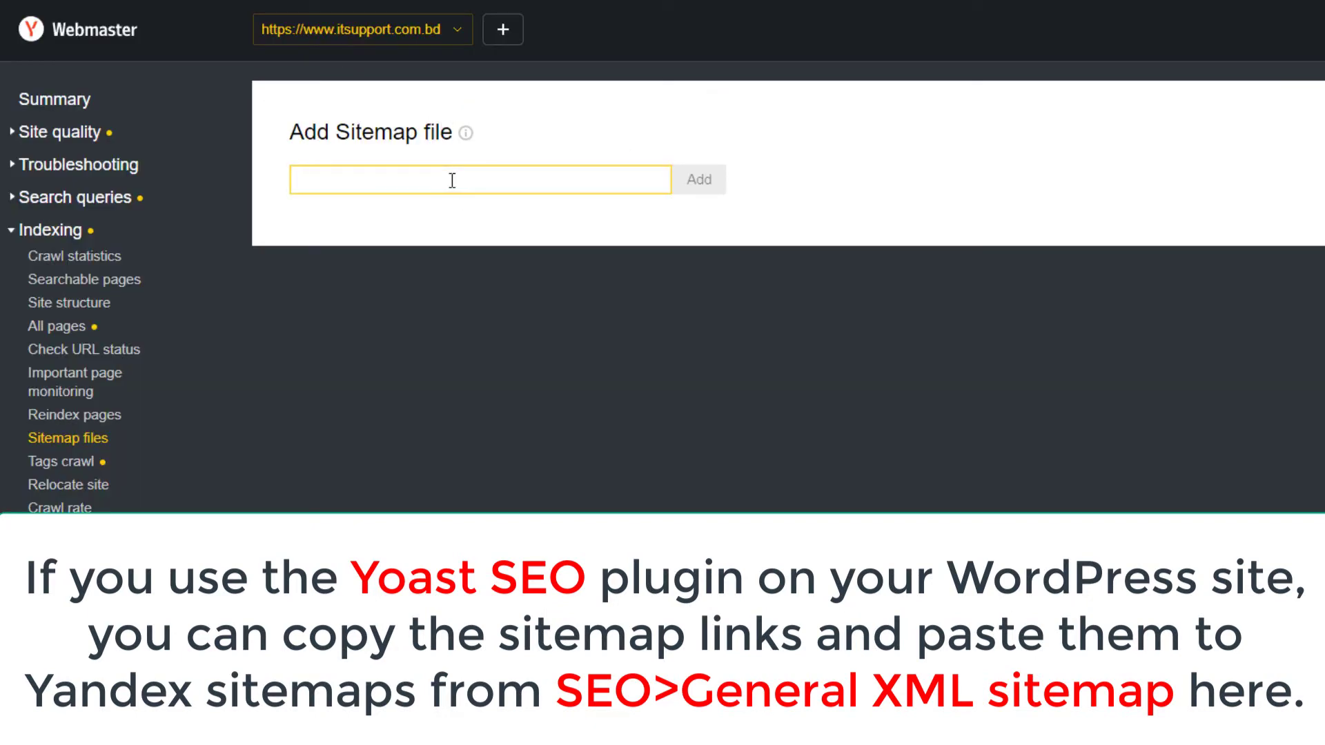